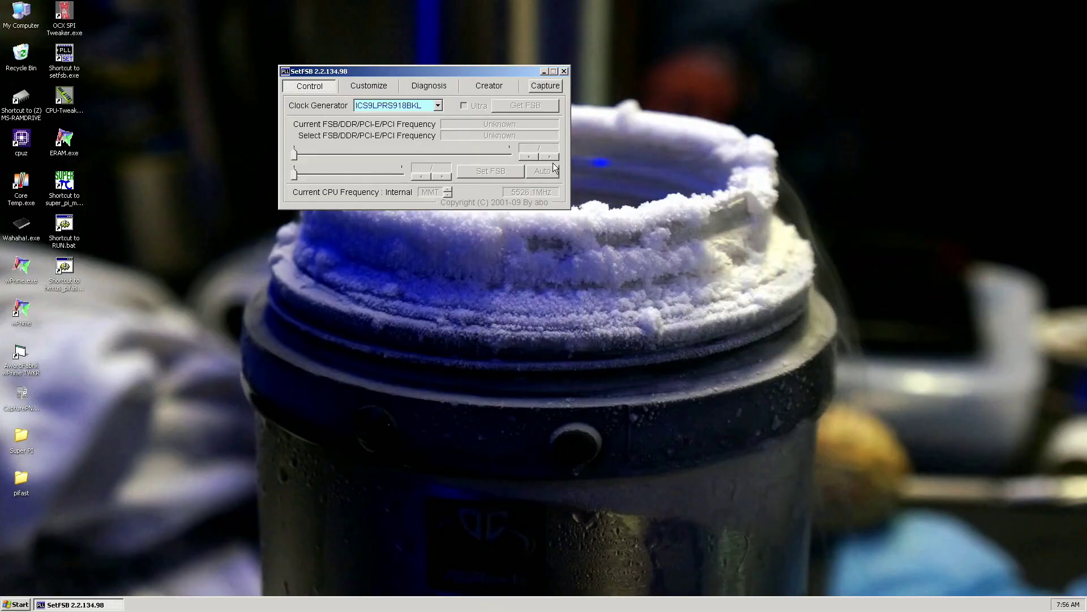
- Raise the FSB one step to 244.2 MHz and apply it, lifting the CPU to 5616.5 MHz
{"action": "left_click", "coordinate": [552, 156]}
{"action": "left_click", "coordinate": [552, 156]}
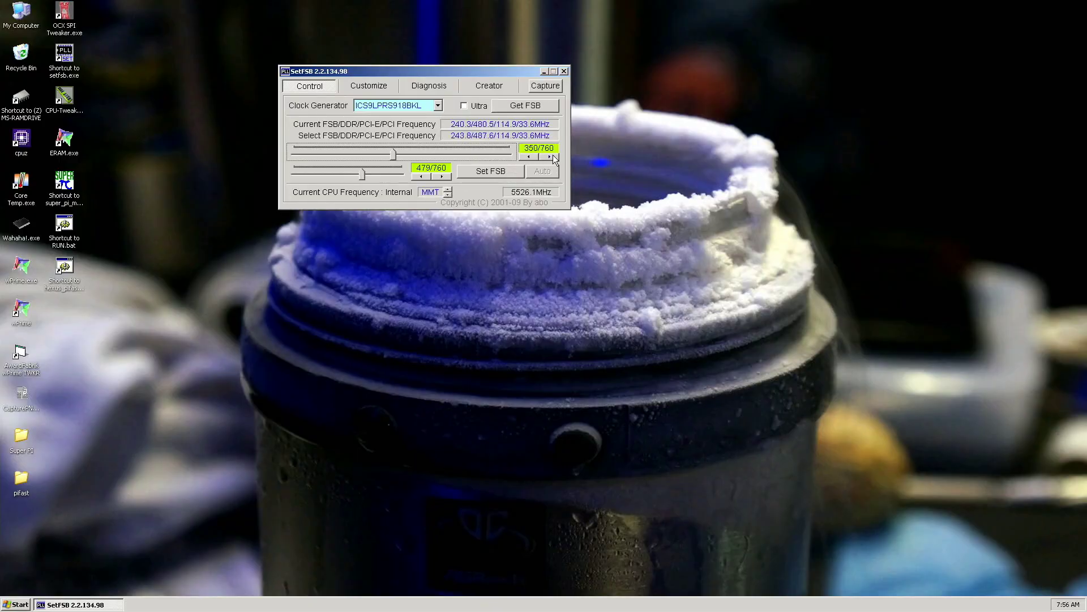
{"action": "left_click", "coordinate": [514, 177]}
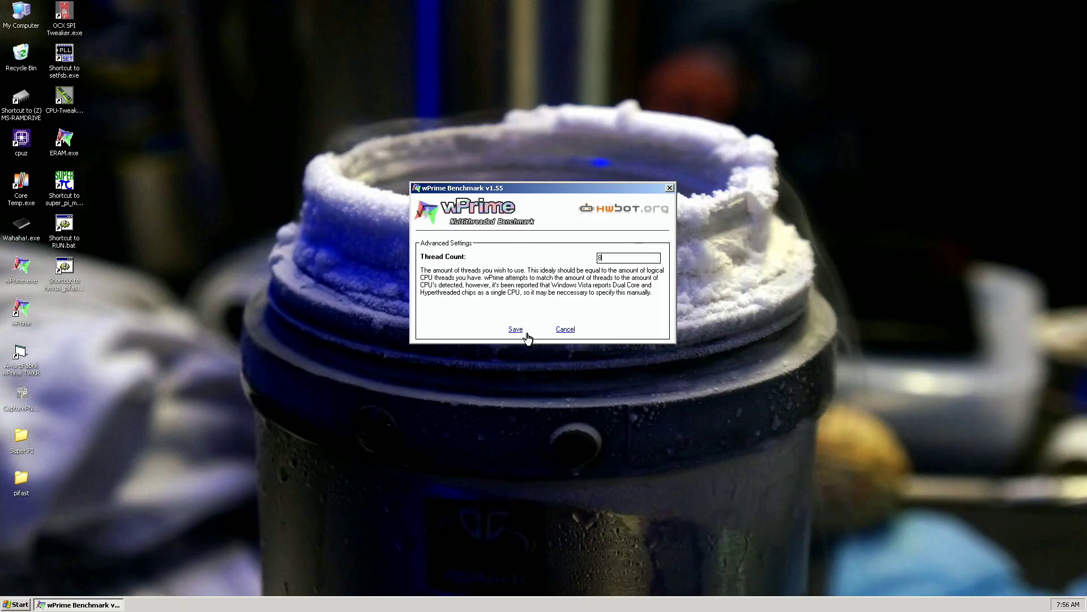
- Save wPrime's thread count of 8 and launch the AwardFabrik tweaker, placing wPrime top-right and the tweaker top-left
{"action": "left_click", "coordinate": [524, 334]}
{"action": "left_click_drag", "start_coordinate": [776, 72], "coordinate": [791, 52]}
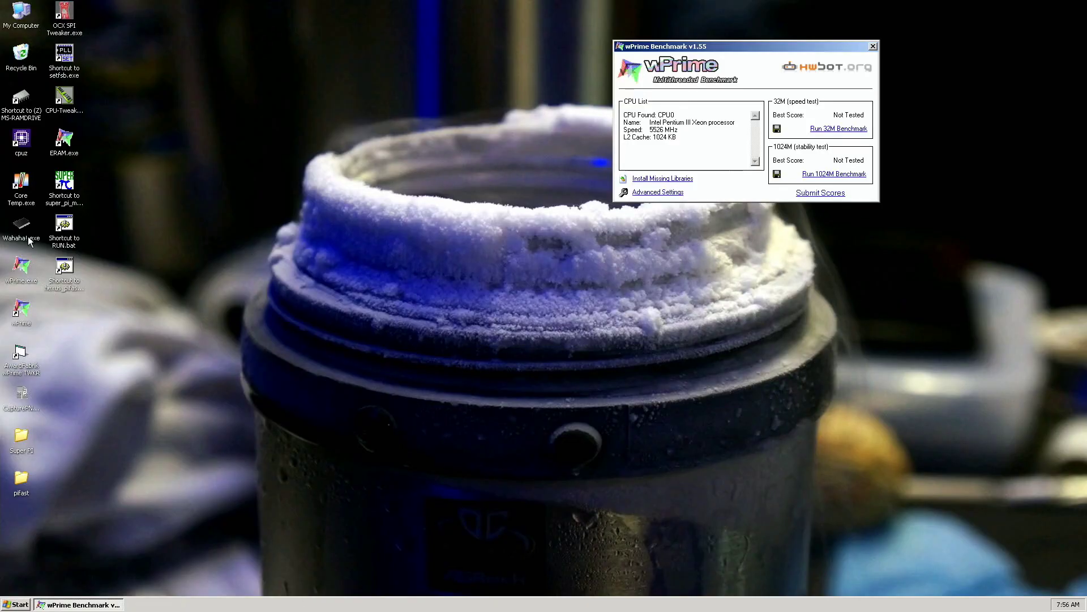
{"action": "double_click", "coordinate": [22, 357]}
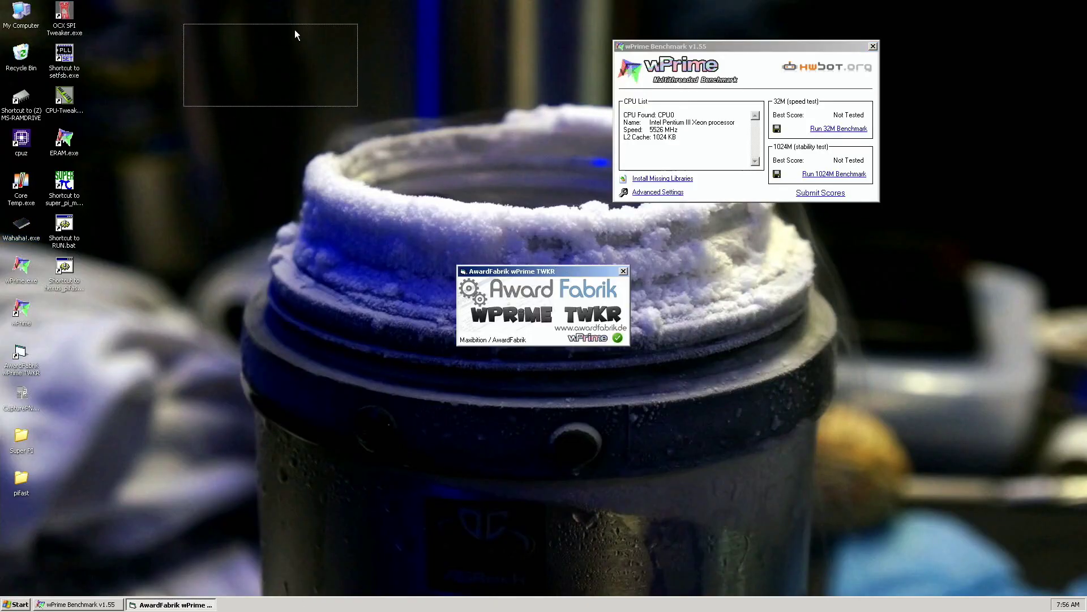
{"action": "left_click_drag", "start_coordinate": [294, 35], "coordinate": [295, 35]}
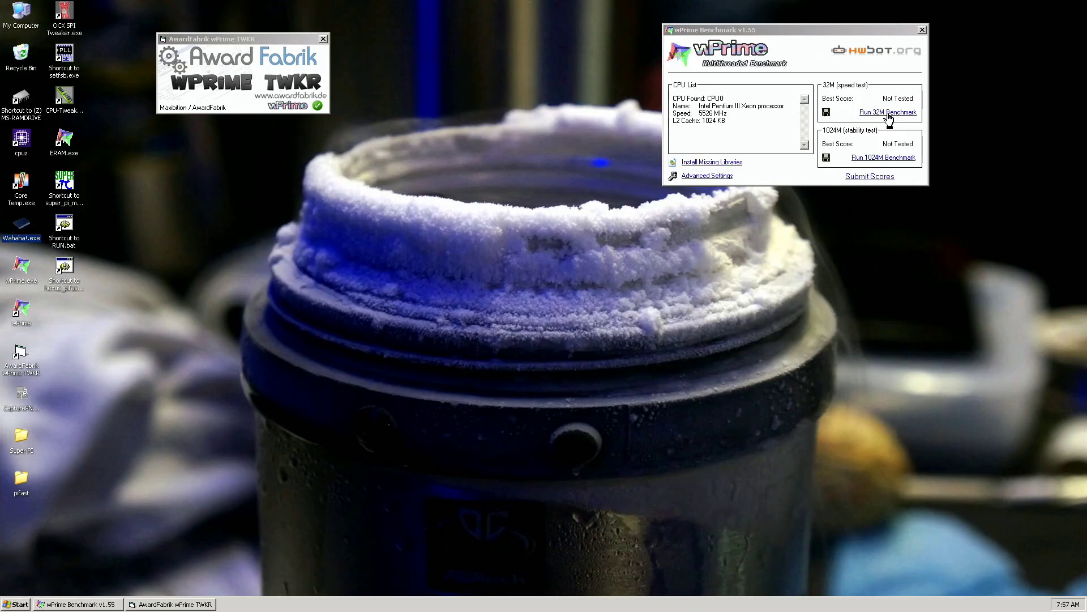
- Run the 32M benchmark for a 4.234 sec score and reopen SetFSB
{"action": "left_click", "coordinate": [888, 113]}
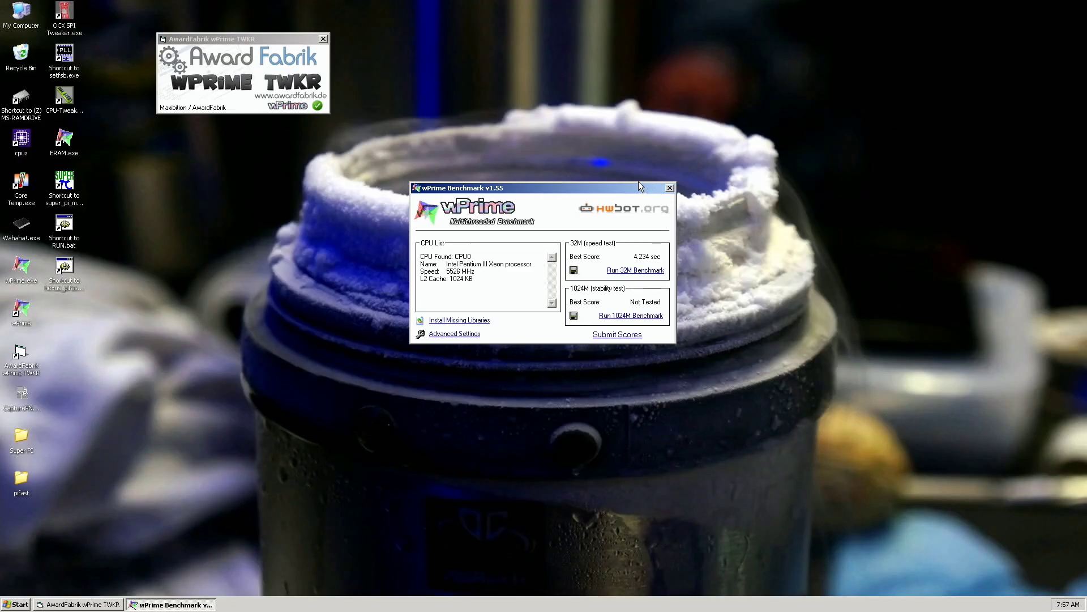
{"action": "left_click_drag", "start_coordinate": [652, 200], "coordinate": [850, 32]}
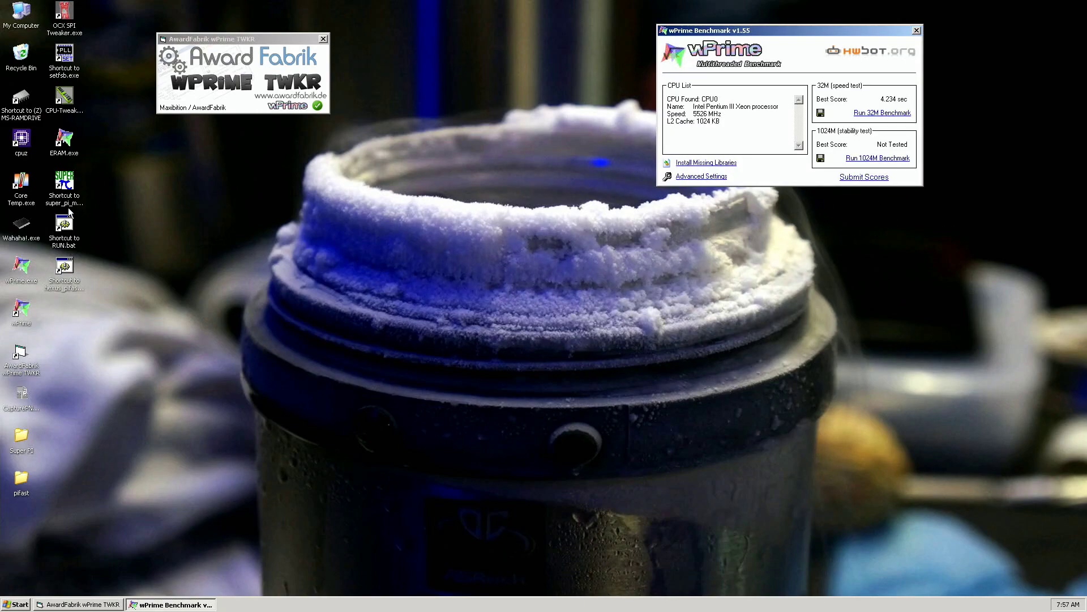
{"action": "double_click", "coordinate": [73, 74]}
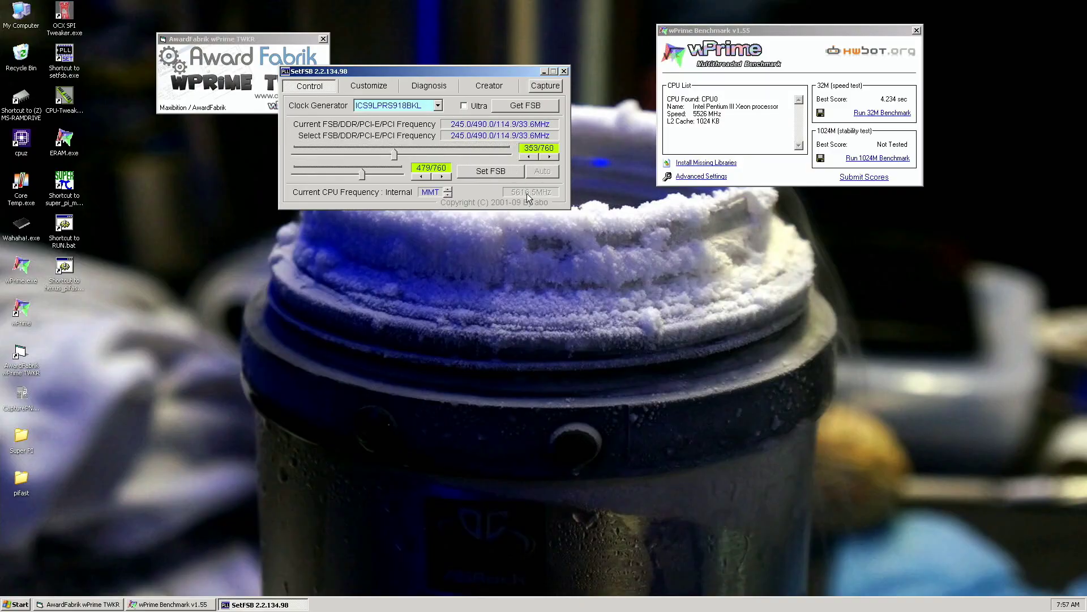
- Close SetFSB, save wPrime's thread count as 8, and move wPrime to the top right
{"action": "left_click", "coordinate": [564, 72]}
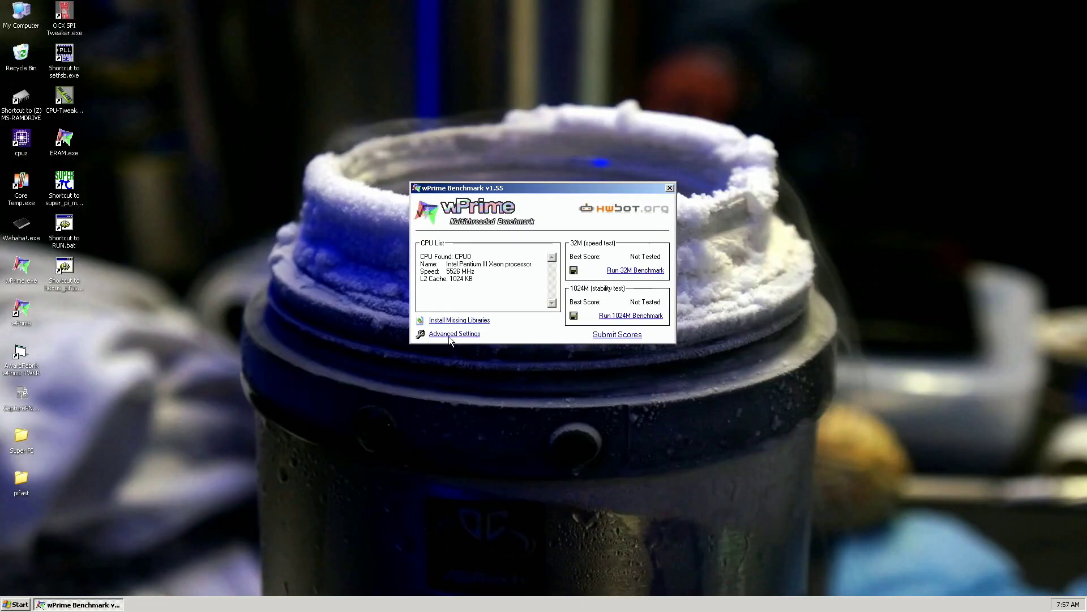
{"action": "left_click", "coordinate": [453, 333]}
{"action": "left_click", "coordinate": [631, 260]}
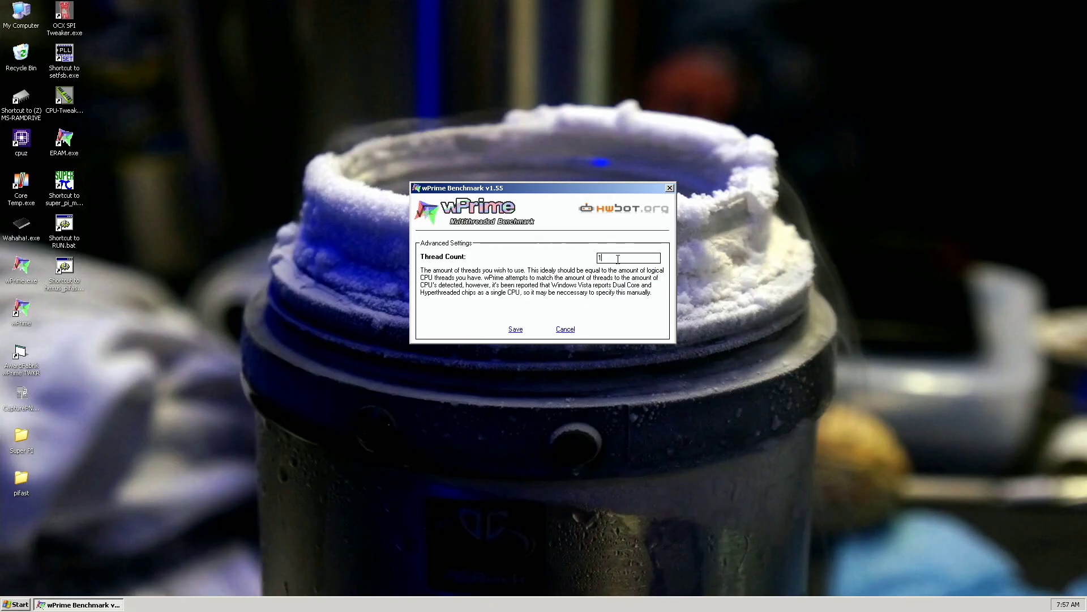
{"action": "type", "text": "888"}
{"action": "left_click", "coordinate": [515, 330]}
{"action": "left_click_drag", "start_coordinate": [594, 181], "coordinate": [857, 28]}
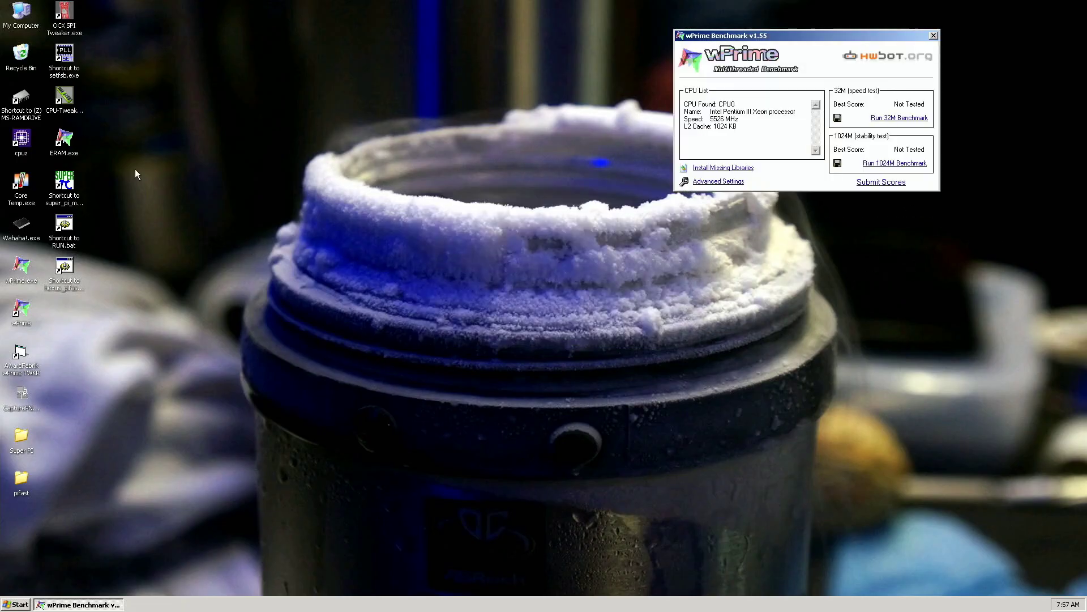
- Relaunch the AwardFabrik tweaker, start another 32M run, and select a 245.4 MHz FSB target
{"action": "double_click", "coordinate": [29, 357]}
{"action": "left_click_drag", "start_coordinate": [581, 269], "coordinate": [298, 28]}
{"action": "left_click", "coordinate": [21, 236]}
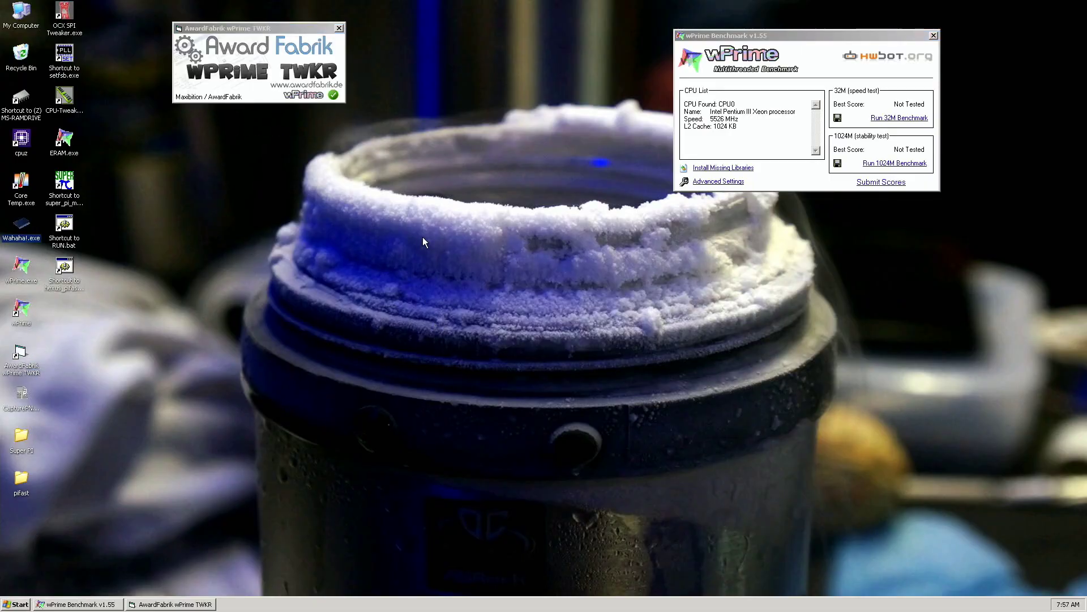
{"action": "left_click", "coordinate": [894, 119]}
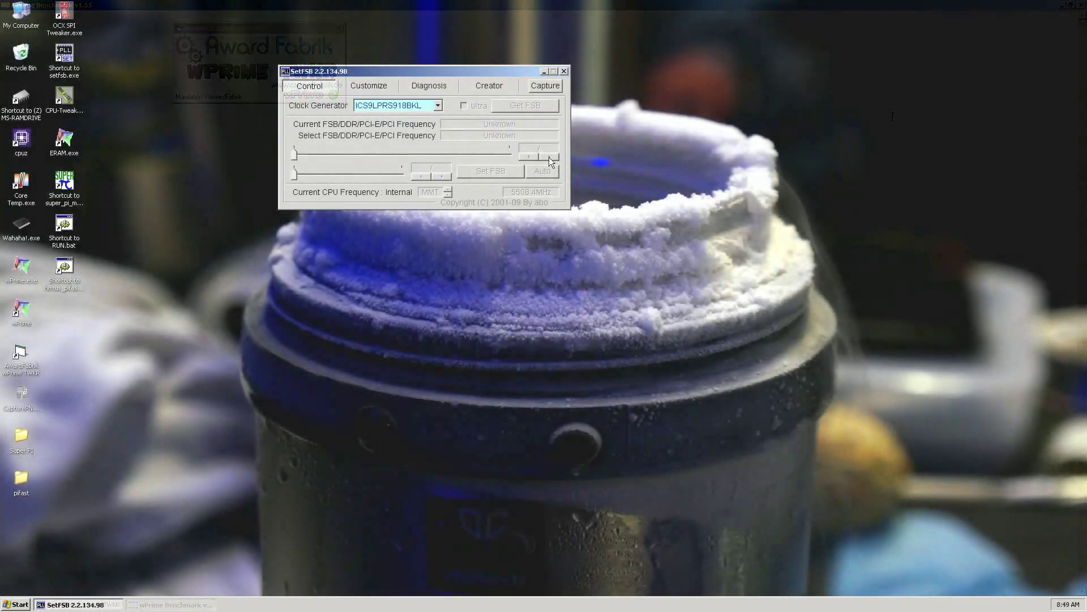
{"action": "left_click", "coordinate": [550, 158]}
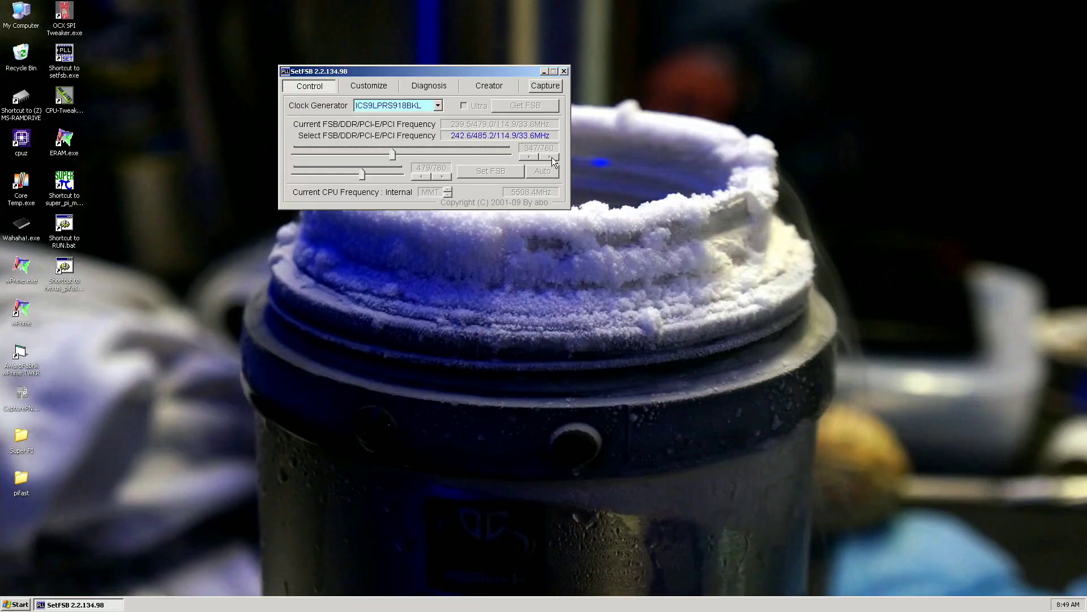
- Apply the higher FSB and run the 32M benchmark twice, with wPrime moved top-right
{"action": "left_click", "coordinate": [504, 172]}
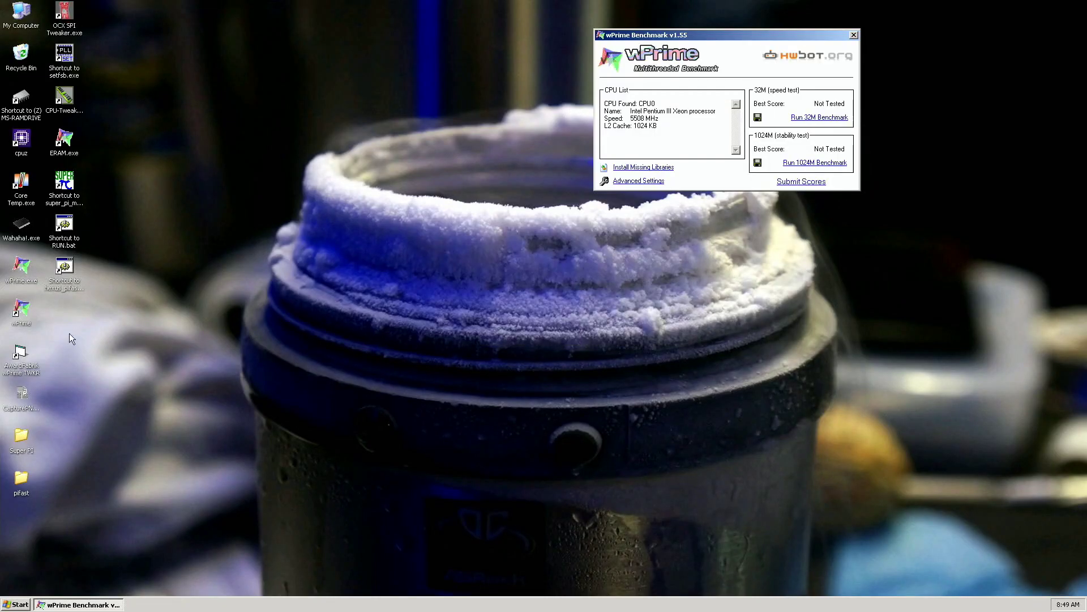
{"action": "left_click", "coordinate": [821, 119]}
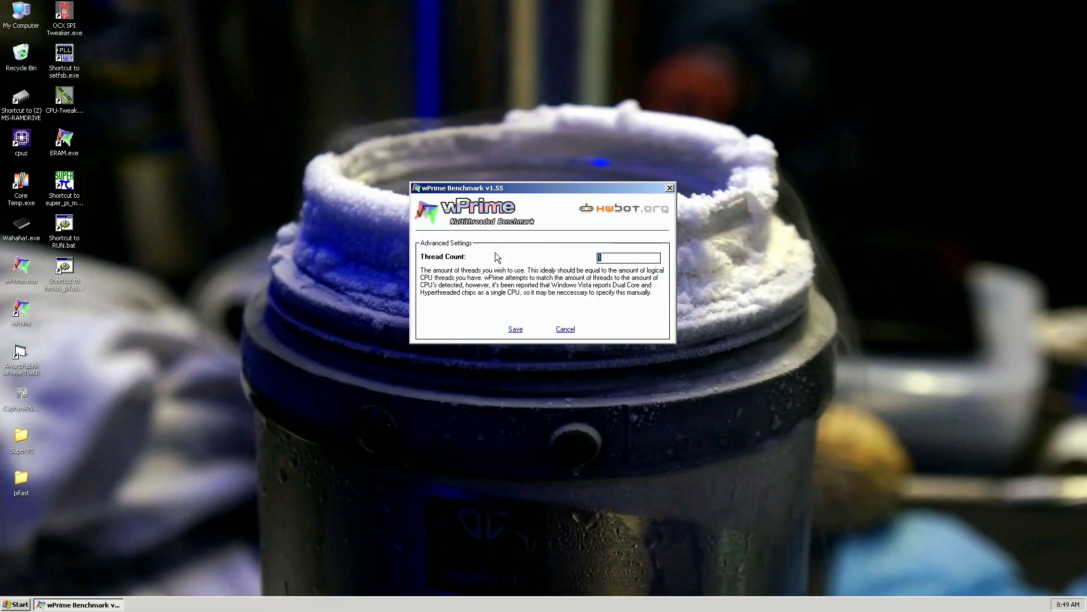
{"action": "key", "text": "Return"}
{"action": "left_click_drag", "start_coordinate": [588, 192], "coordinate": [905, 15]}
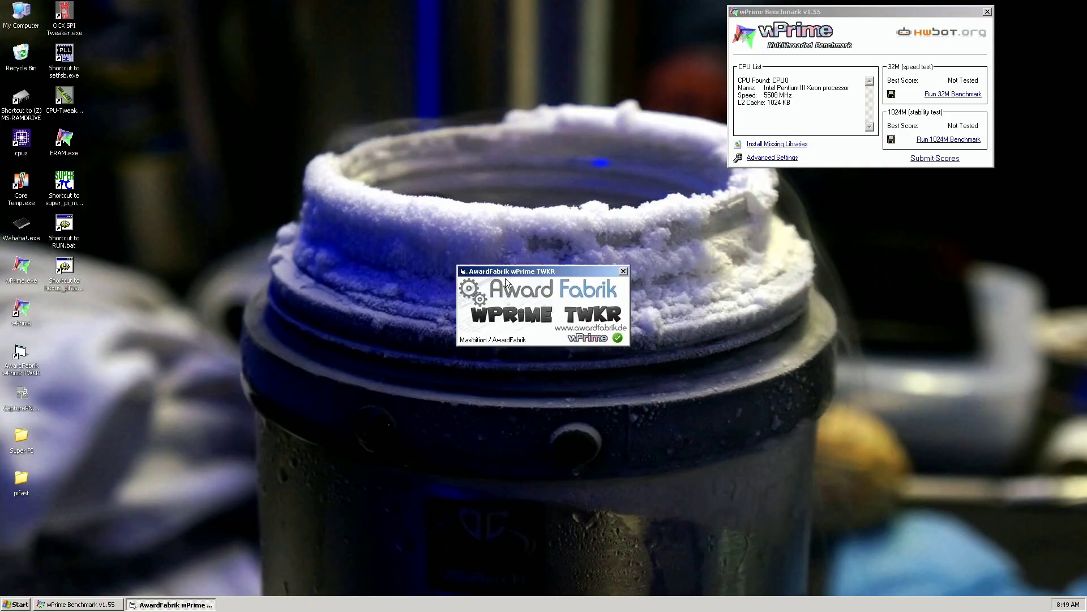
{"action": "left_click", "coordinate": [946, 95]}
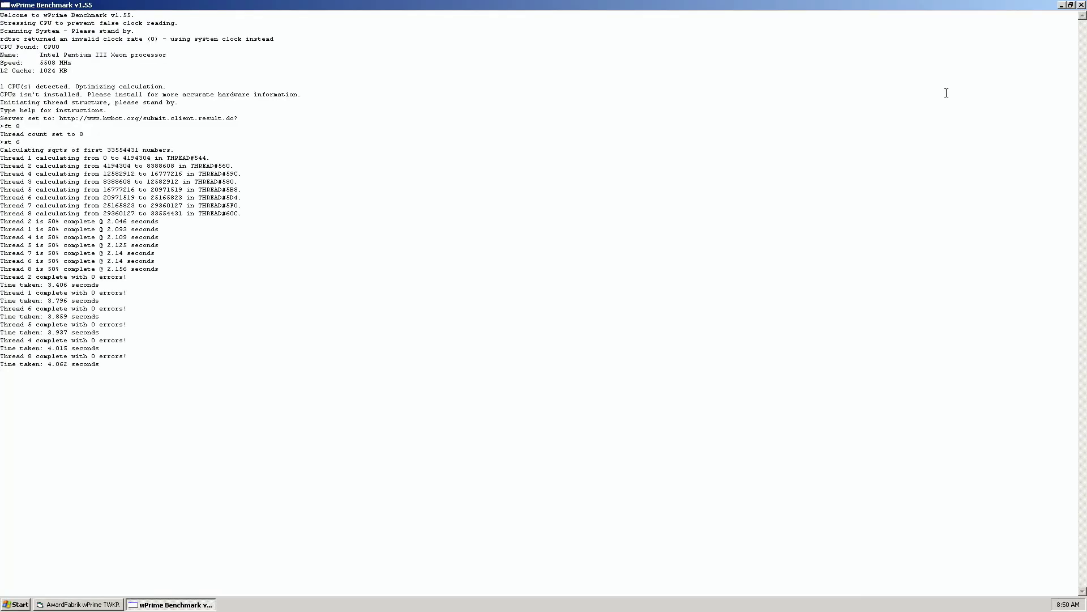
{"action": "left_click", "coordinate": [1082, 5]}
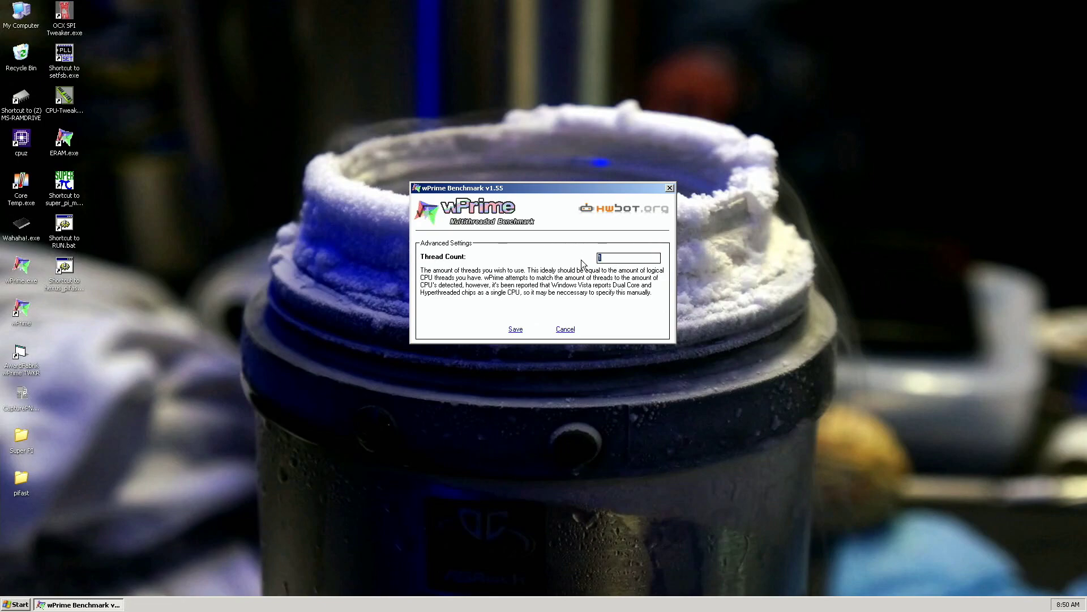
- Save the thread count of 8 and rerun the 32M benchmark until it scores 4.218 sec
{"action": "left_click", "coordinate": [524, 334]}
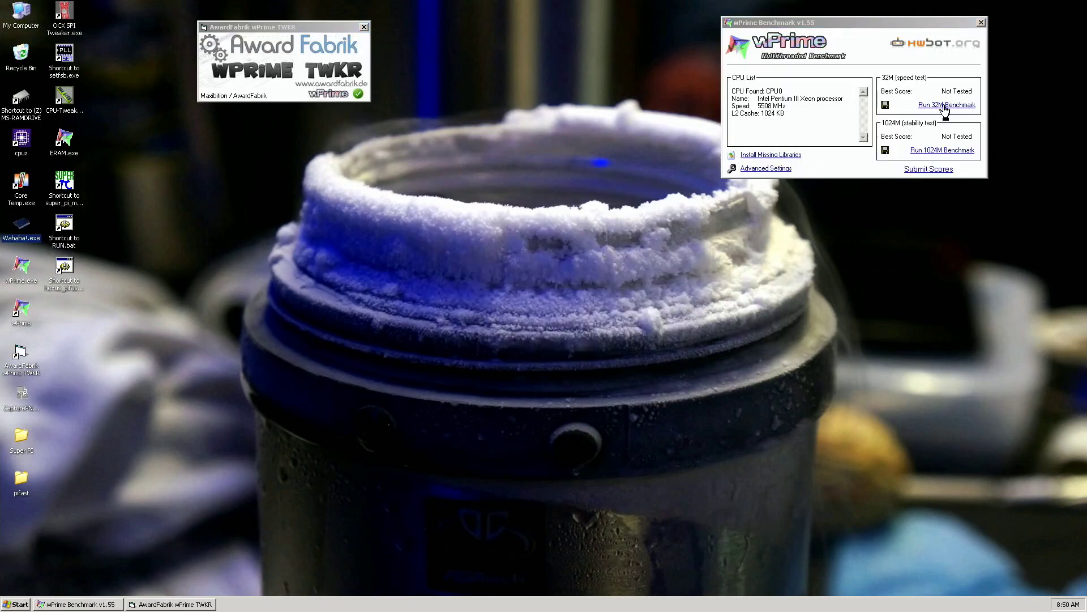
{"action": "left_click", "coordinate": [944, 105]}
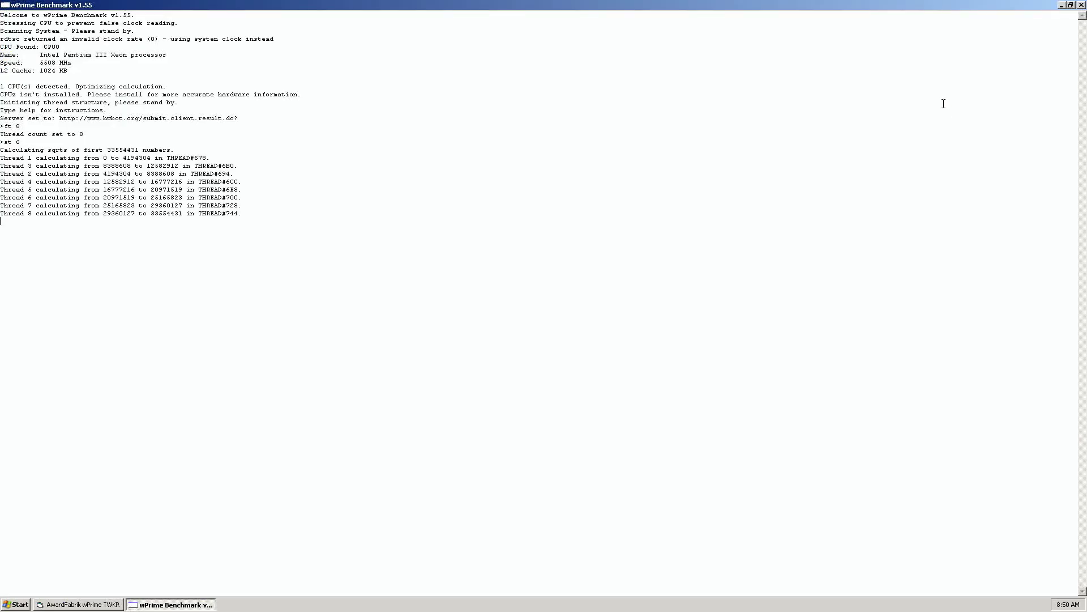
{"action": "left_click", "coordinate": [1083, 5]}
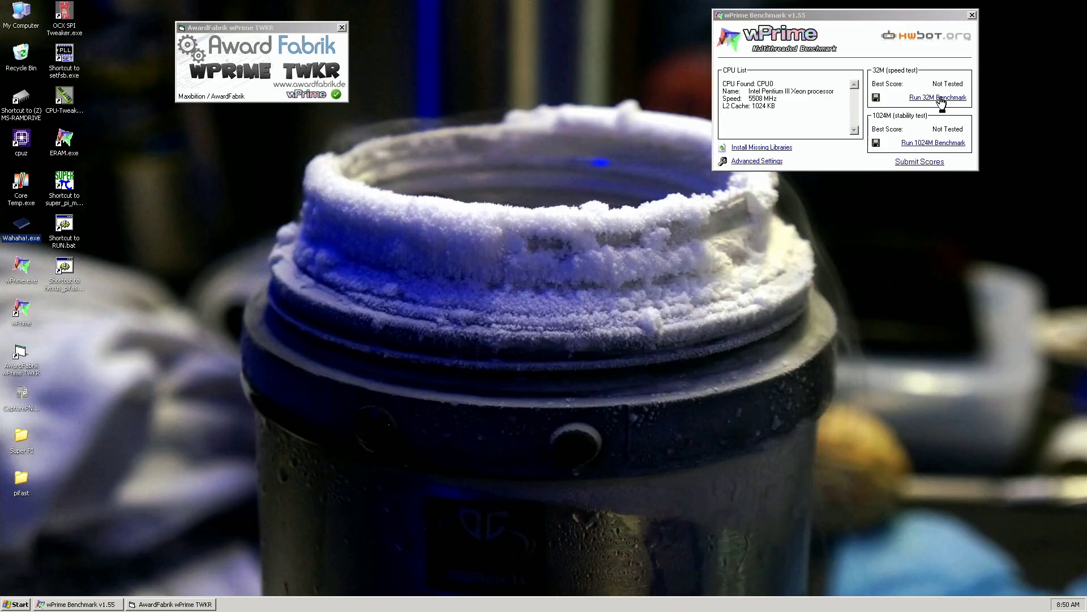
{"action": "left_click", "coordinate": [941, 101]}
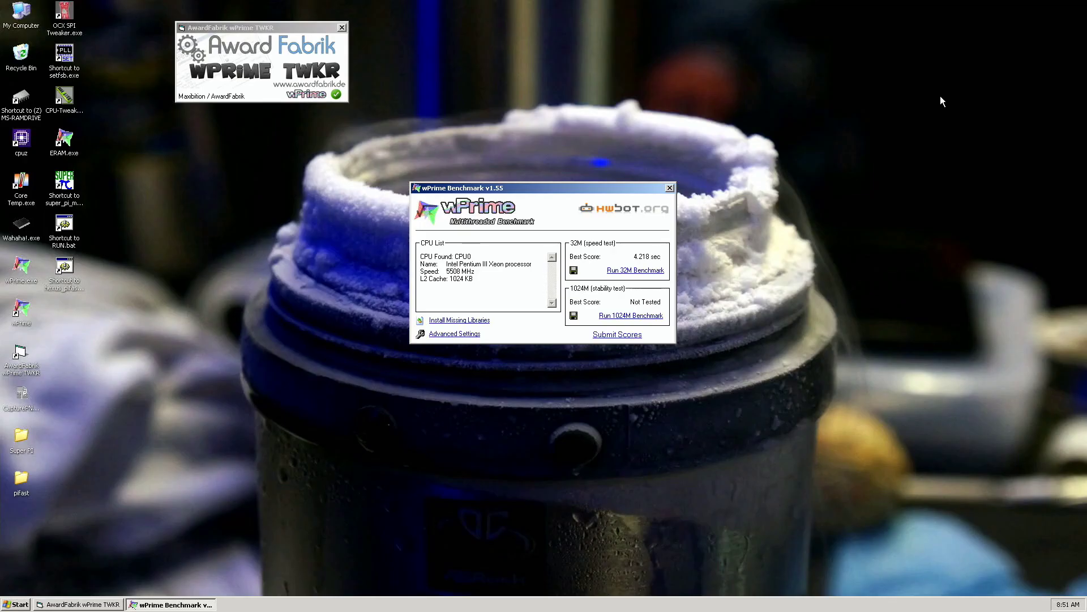
{"action": "left_click_drag", "start_coordinate": [637, 193], "coordinate": [921, 35]}
- Open two CPU-Z windows, one placed top-left and the other showing the Memory tab
{"action": "double_click", "coordinate": [21, 139]}
{"action": "double_click", "coordinate": [20, 138]}
{"action": "left_click_drag", "start_coordinate": [509, 192], "coordinate": [820, 220]}
{"action": "left_click", "coordinate": [505, 206]}
- Save a CapturePNG screenshot of the 32M result, then run the 1024M benchmark for 135.687 sec
{"action": "double_click", "coordinate": [26, 398]}
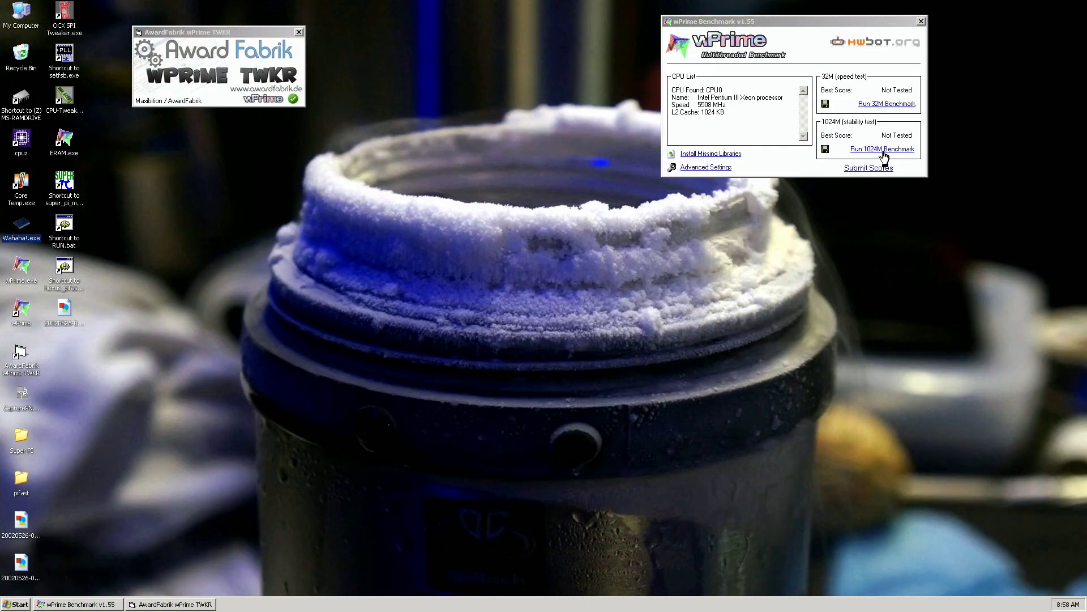
{"action": "left_click", "coordinate": [884, 150]}
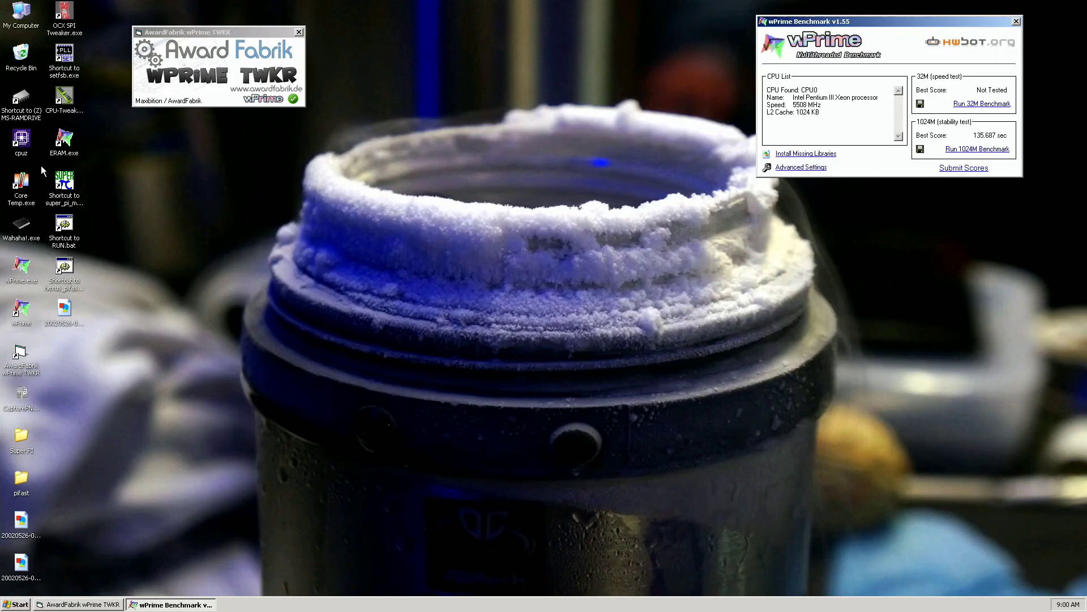
- Place the Memory CPU-Z right and the Mainboard CPU-Z lower-left, then save a CapturePNG2.exe screenshot
{"action": "left_click_drag", "start_coordinate": [509, 189], "coordinate": [859, 214]}
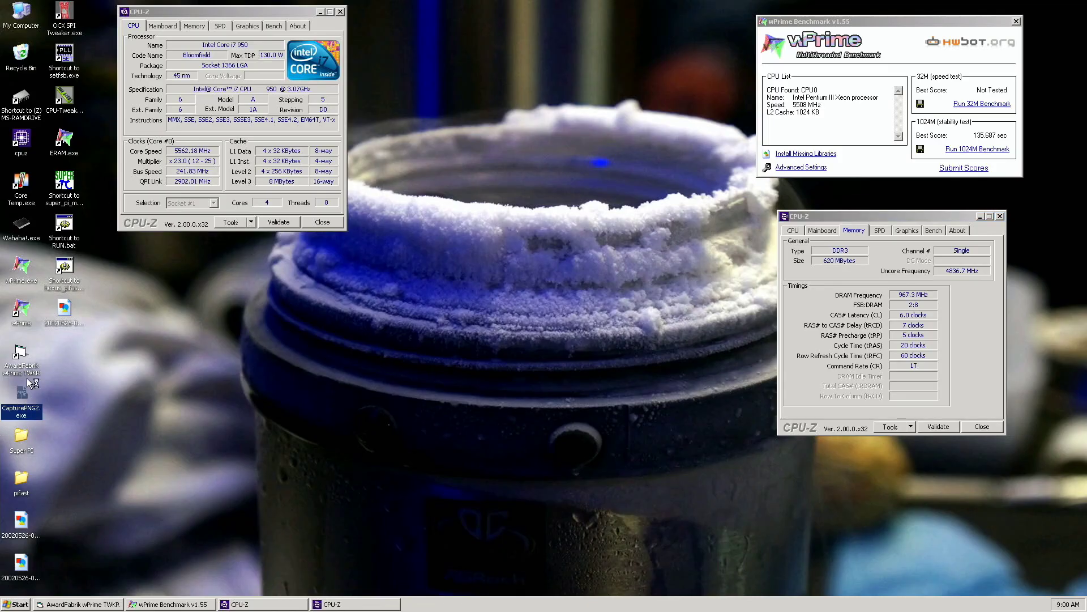
{"action": "left_click_drag", "start_coordinate": [498, 195], "coordinate": [258, 279]}
{"action": "double_click", "coordinate": [23, 396]}
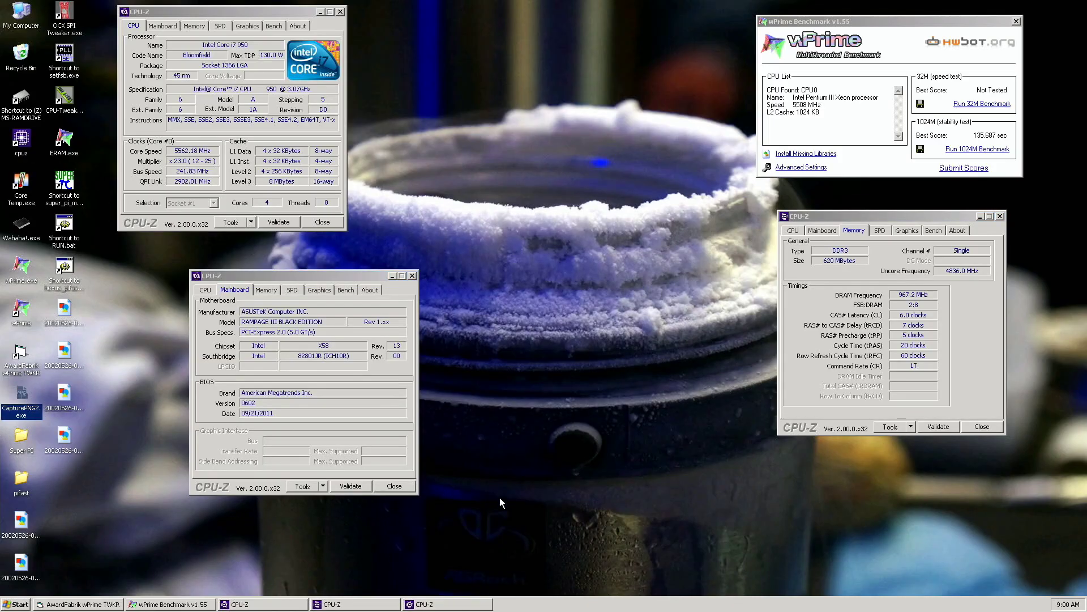